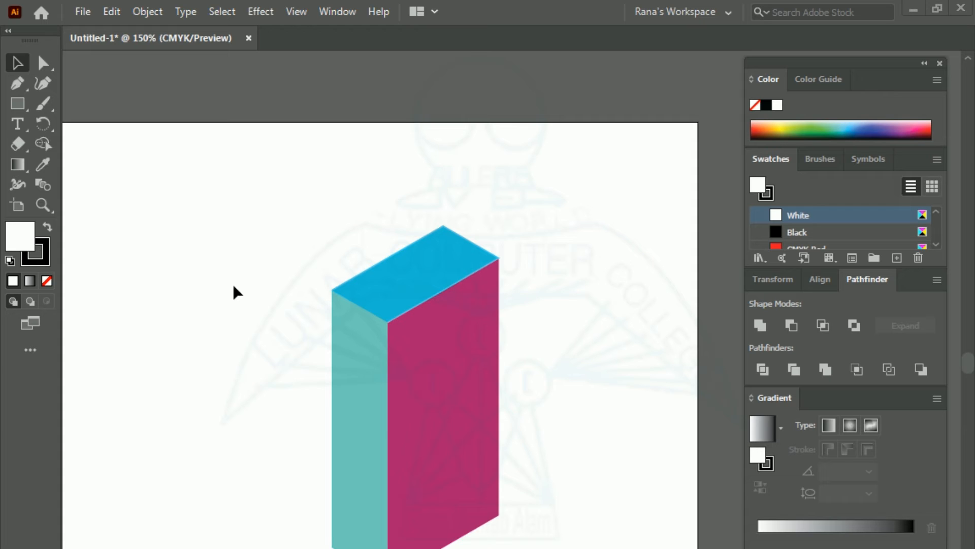
click(253, 12)
mouse_move(271, 115)
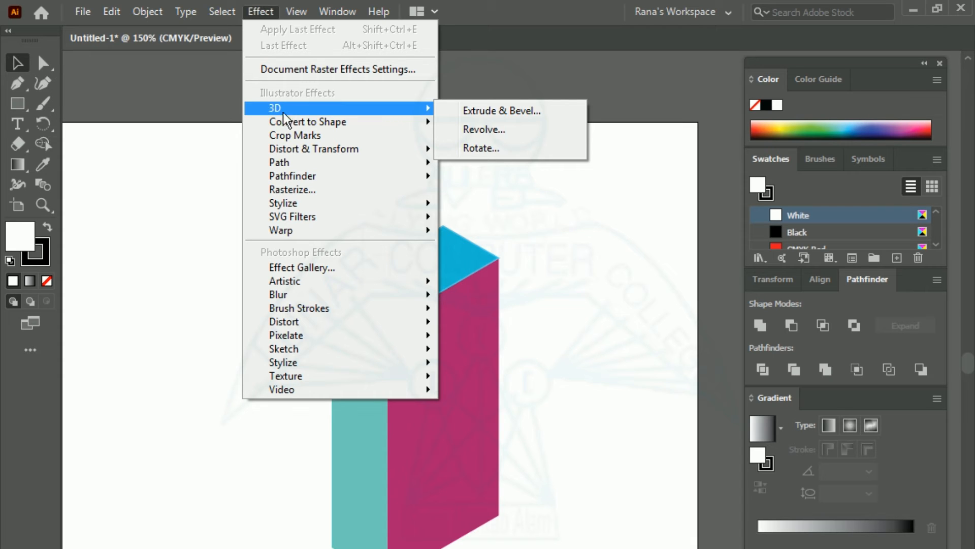
click(175, 192)
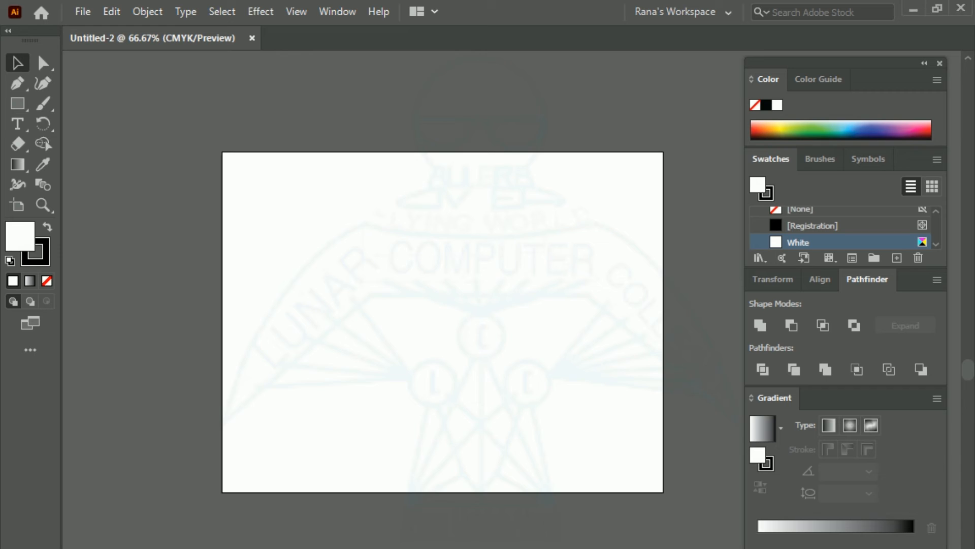
Show the rulers and place a horizontal ruler guide across the upper part of the artboard.
key(ctrl+r)
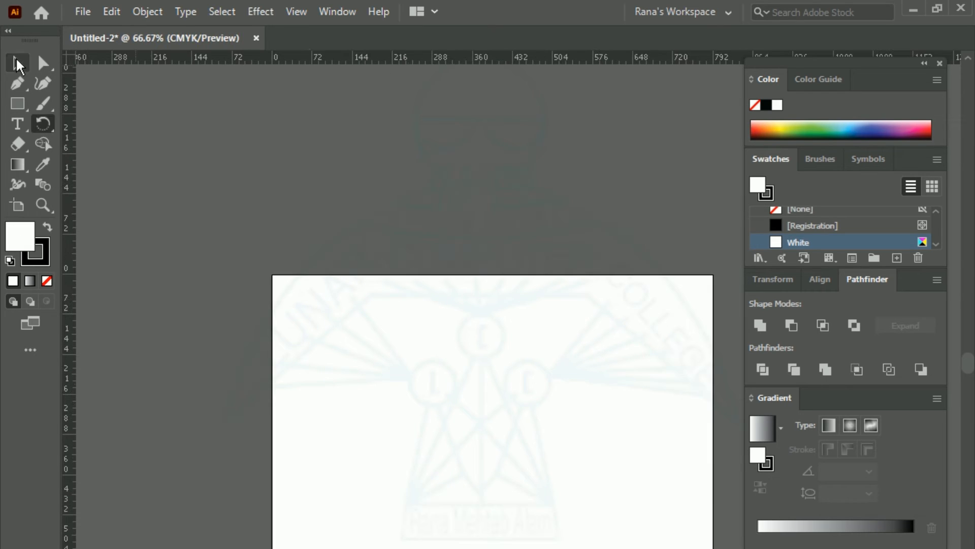
click(17, 61)
drag(402, 57, 409, 331)
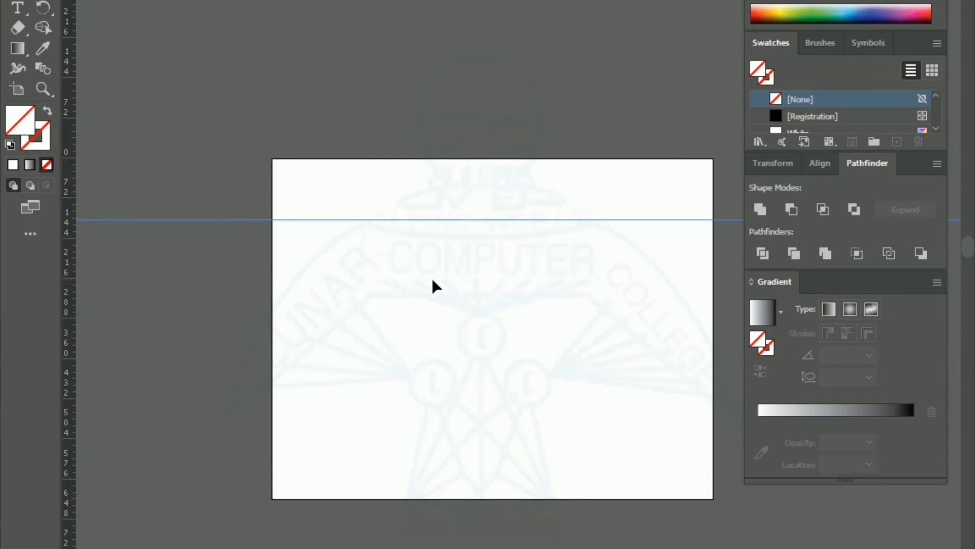
right_click(426, 283)
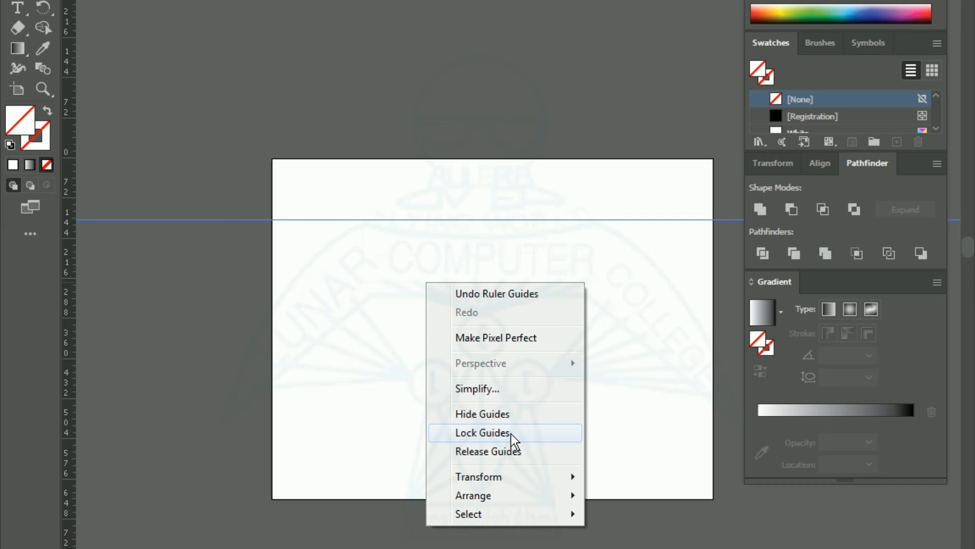
click(348, 307)
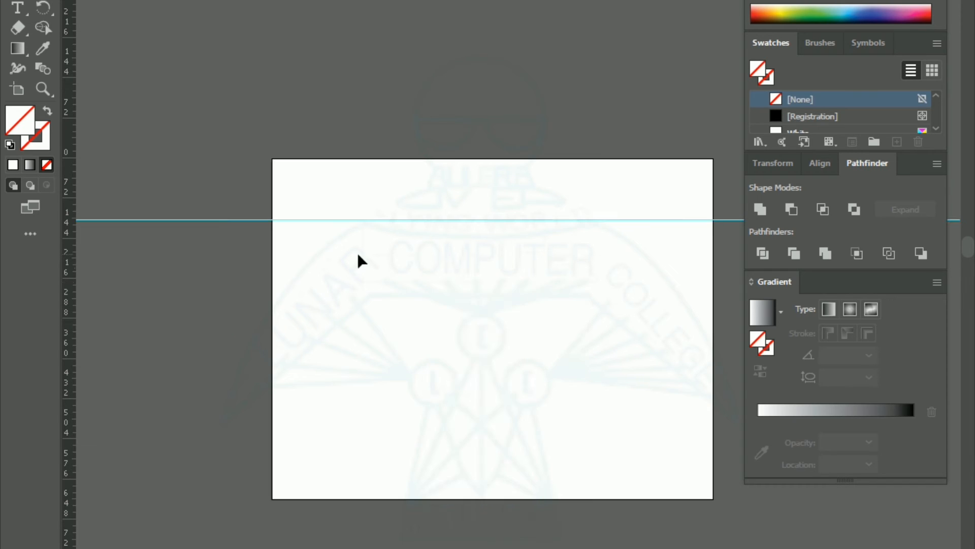
Rotate the horizontal guide by 30° and move it to the artboard's upper-left corner.
click(363, 220)
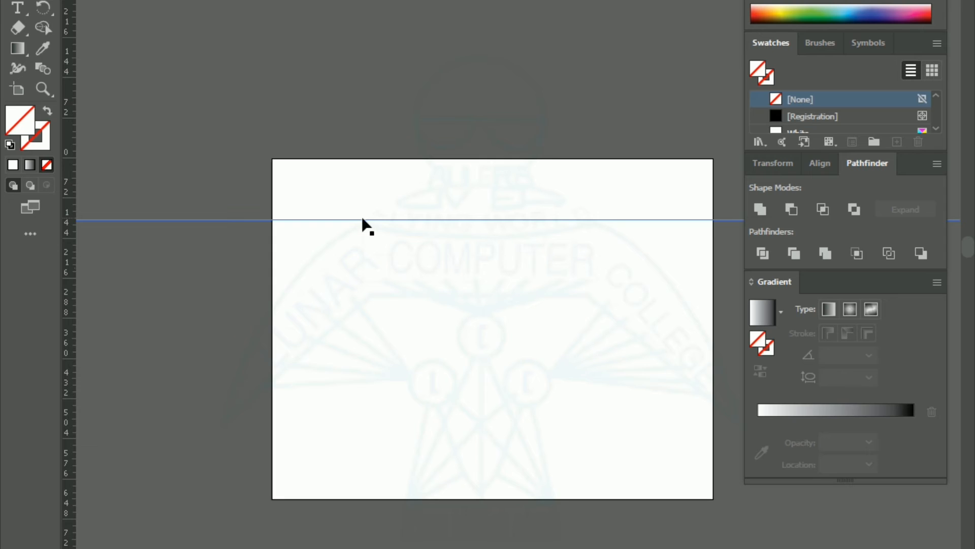
double_click(42, 8)
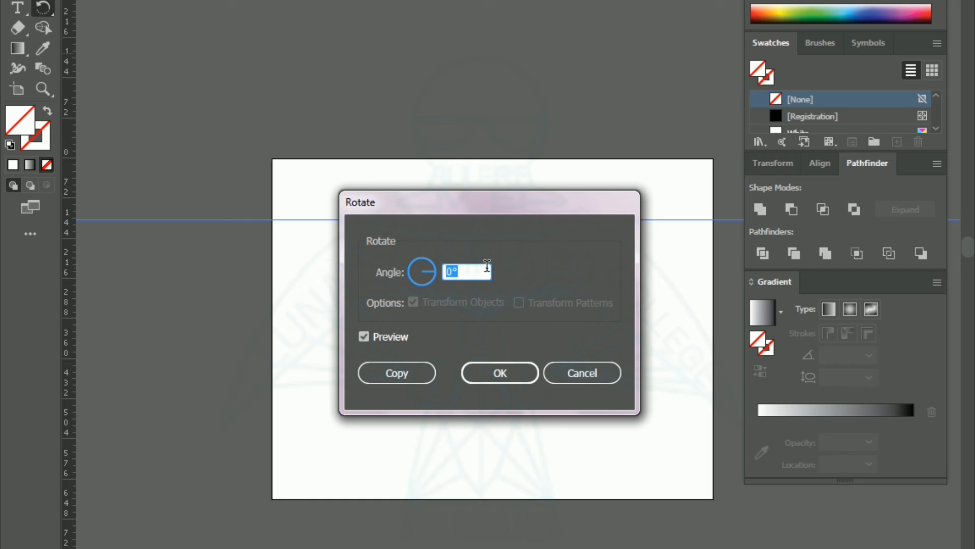
text(30)
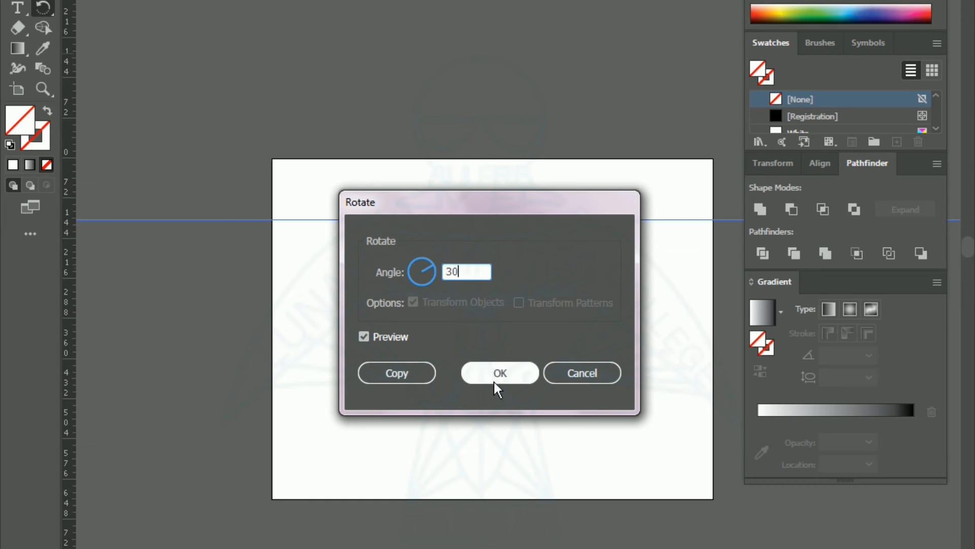
click(495, 375)
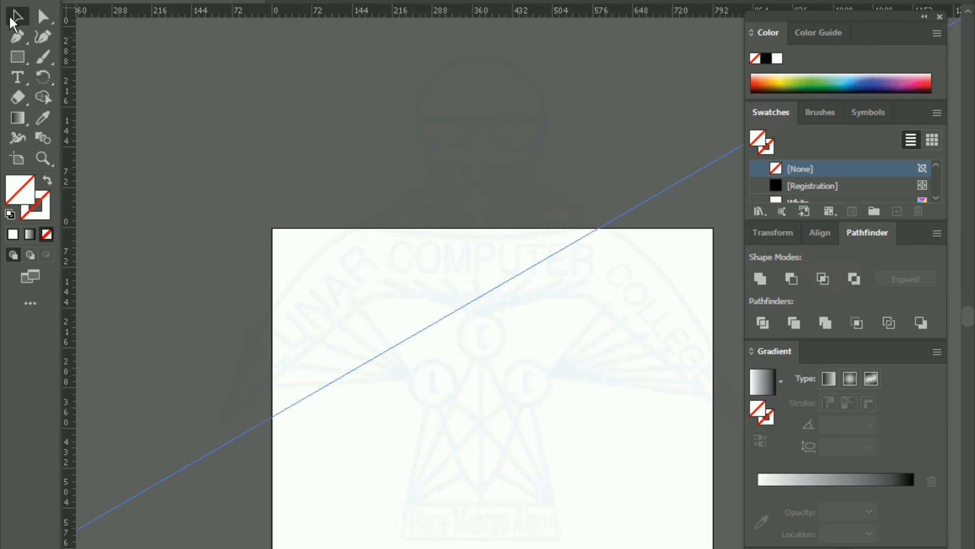
click(16, 18)
drag(391, 353, 288, 241)
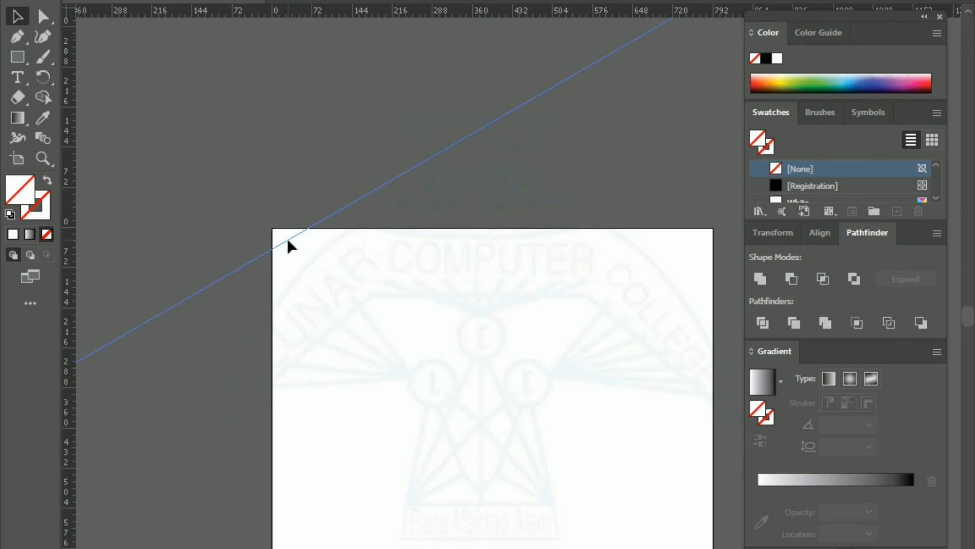
Duplicate the slanted guide a short distance below itself and repeat the copy until evenly spaced parallel guides cover the whole artboard.
drag(288, 246, 304, 265)
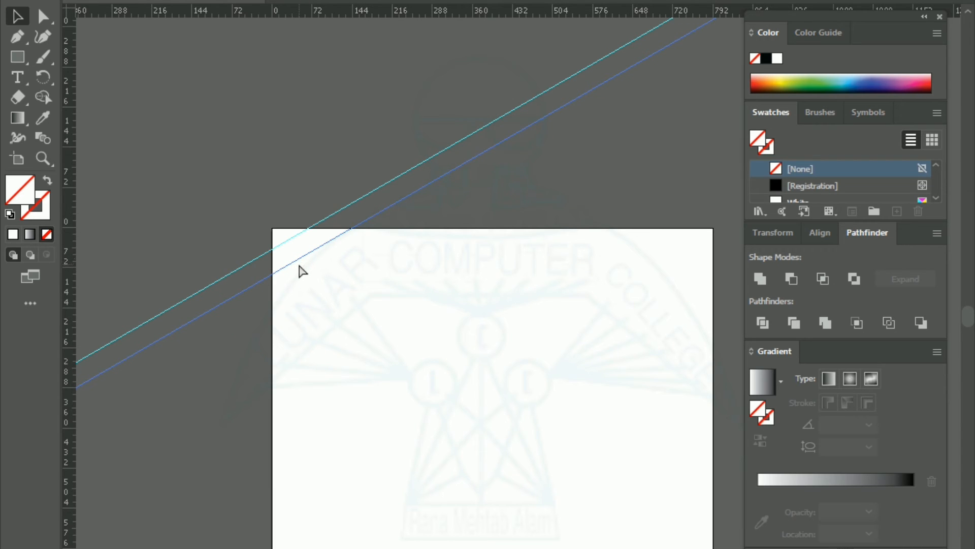
key(ctrl+d)
key(ctrl+d)
key(ctrl+d)
key(ctrl+d)
key(ctrl+d)
key(ctrl+d)
key(ctrl+d)
key(ctrl+d)
key(ctrl+d)
key(ctrl+d)
key(ctrl+d)
key(ctrl+d)
key(ctrl+d)
key(ctrl+d)
key(ctrl+d)
key(ctrl+d)
key(ctrl+d)
key(ctrl+d)
key(ctrl+d)
key(ctrl+d)
key(ctrl+d)
key(ctrl+d)
key(ctrl+d)
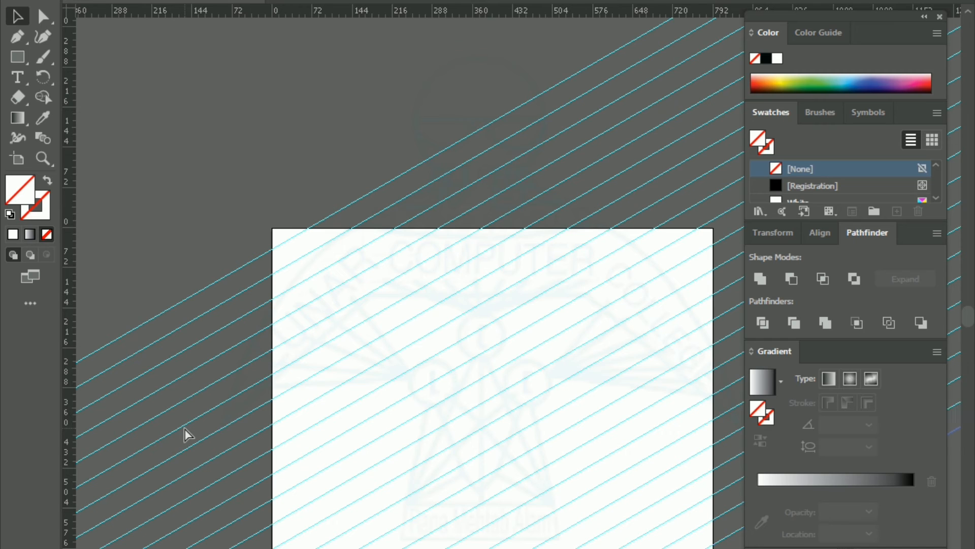
scroll(203, 394, down, 2)
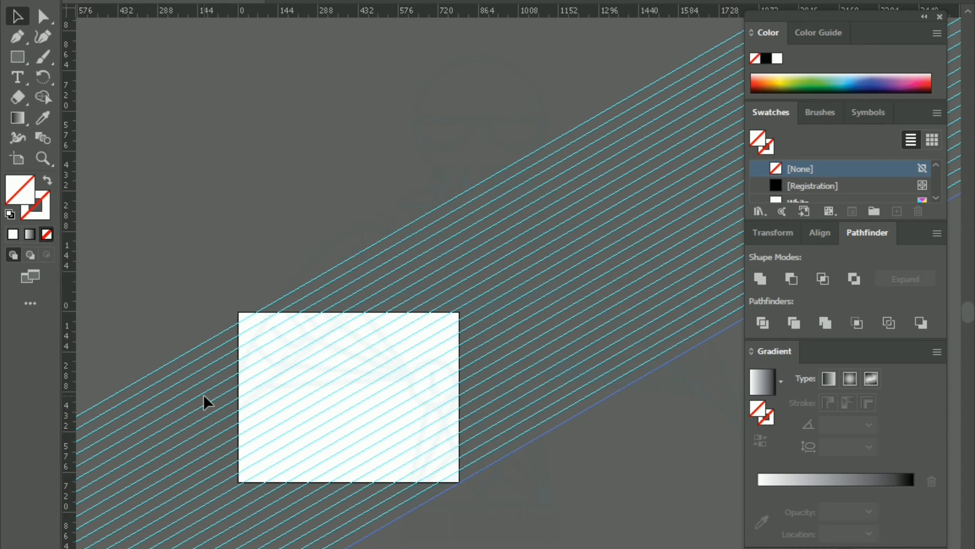
Select all the slanted guides and reflect a copy of them across the vertical axis to form an isometric grid.
key(ctrl+a)
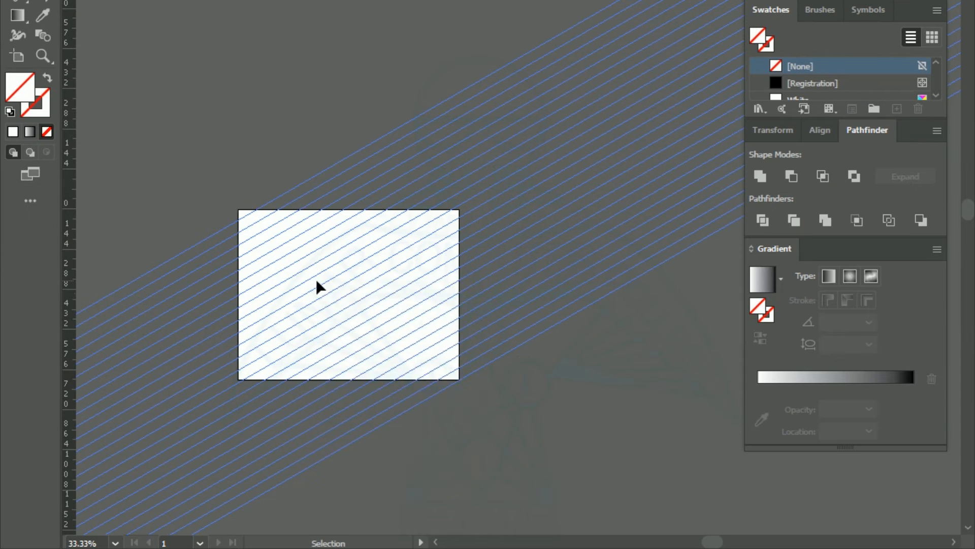
right_click(317, 384)
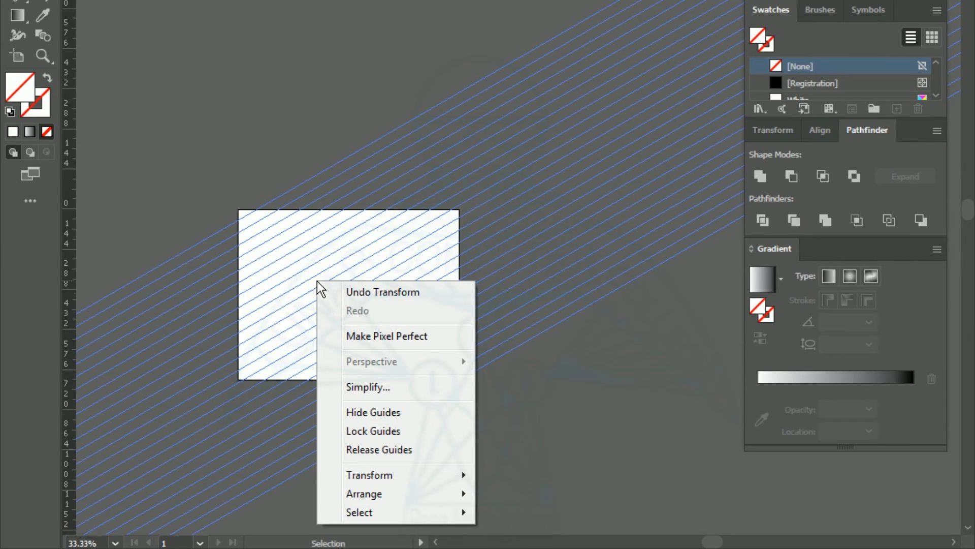
mouse_move(353, 475)
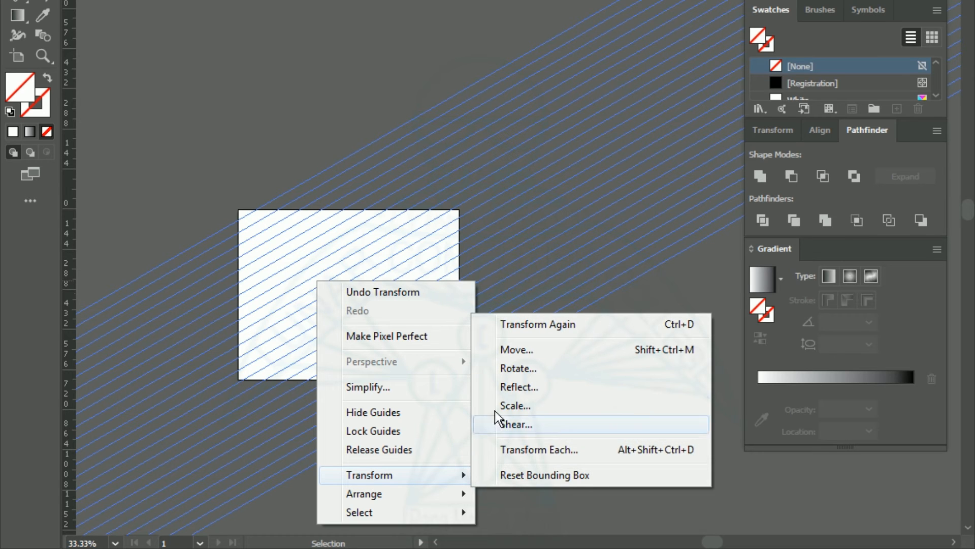
click(514, 387)
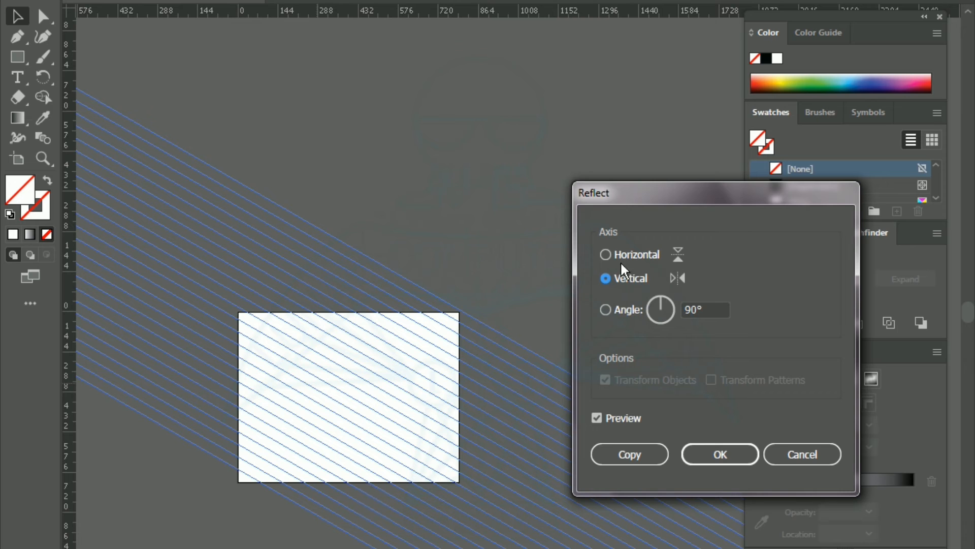
click(618, 454)
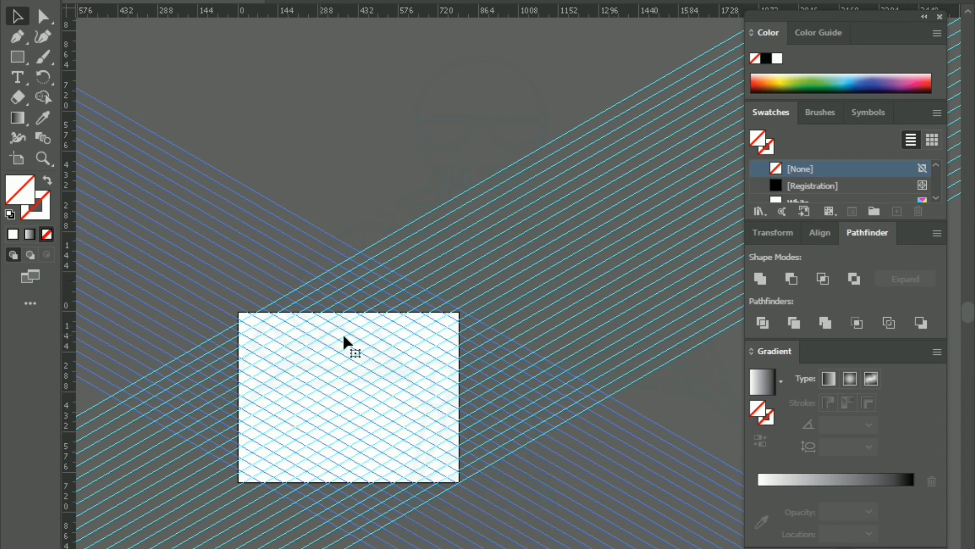
Reset the fill and stroke to the default white and black, and lock the guides of the isometric grid.
scroll(359, 391, up, 3)
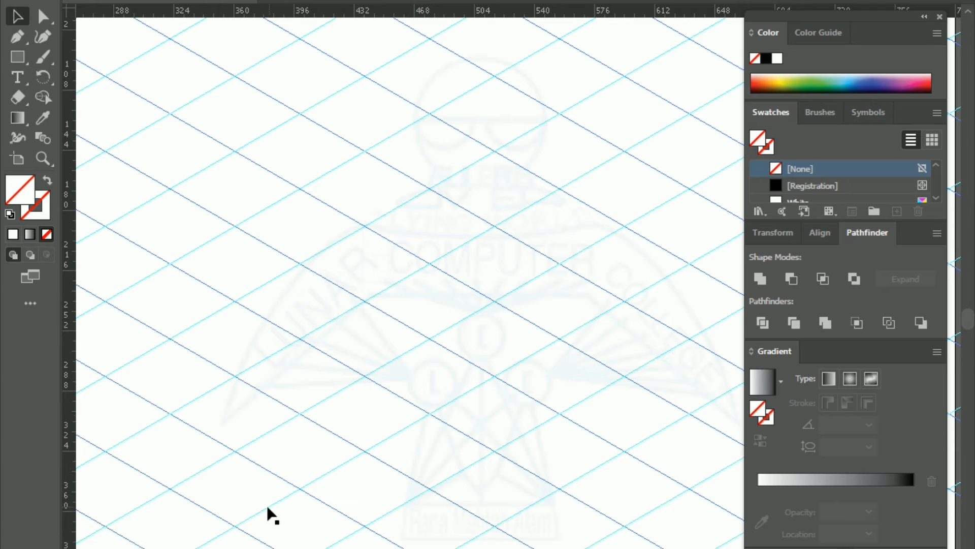
key(ctrl+minus)
key(ctrl+minus)
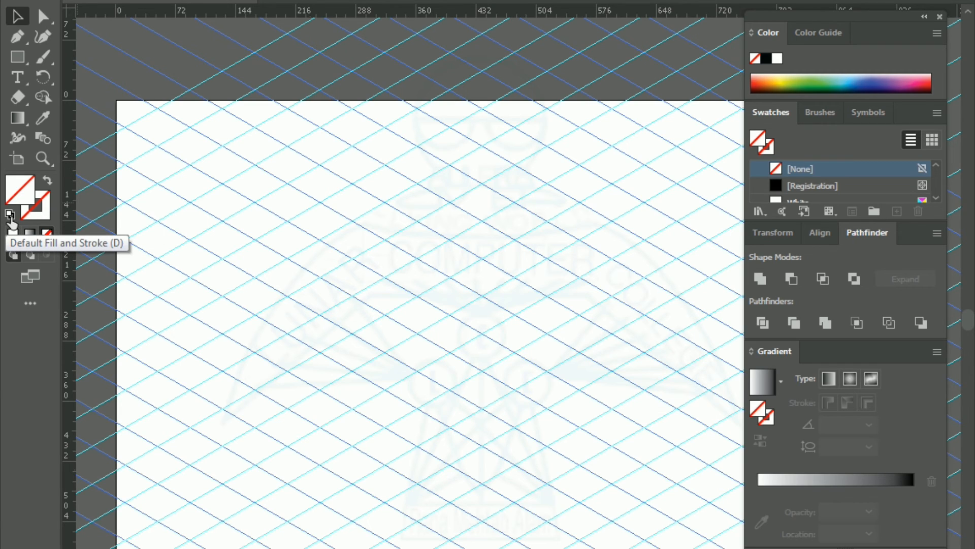
key(d)
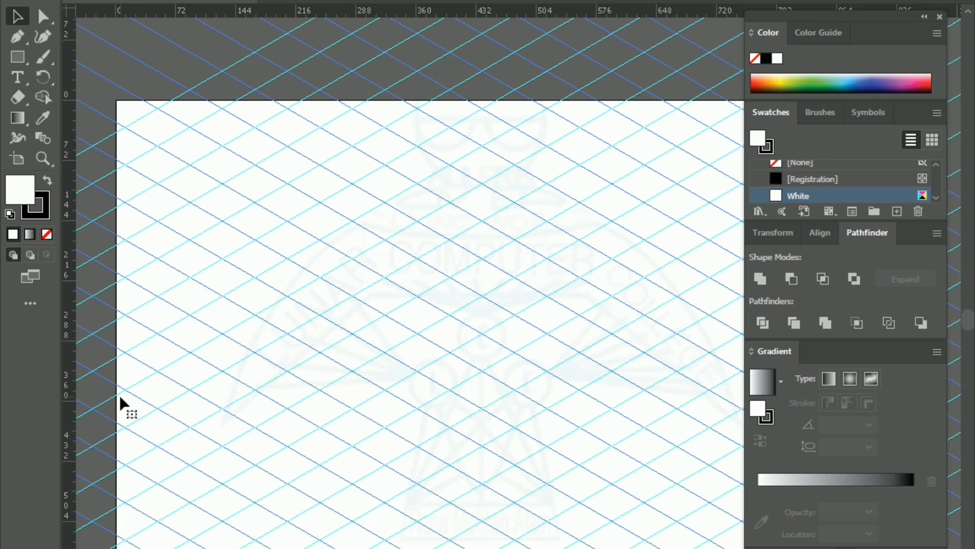
key(ctrl+equal)
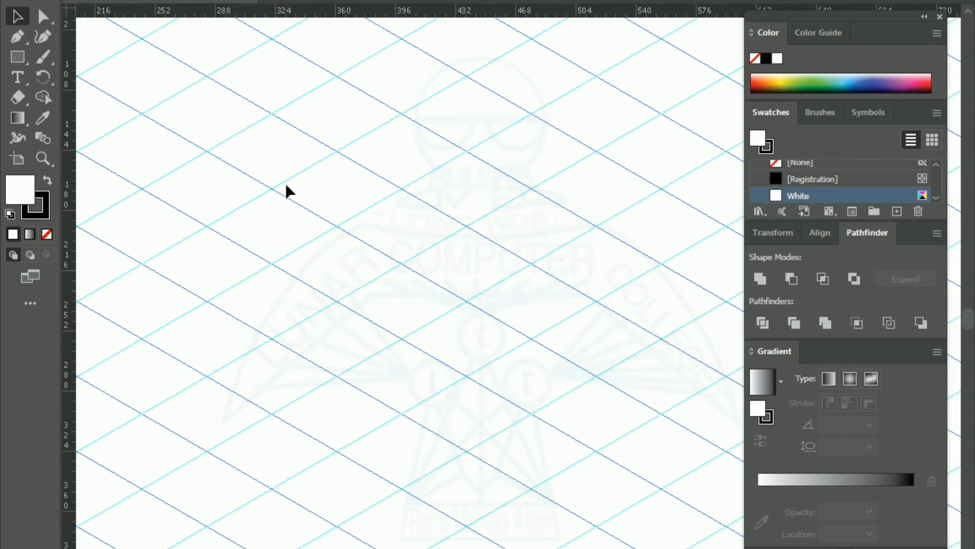
right_click(374, 217)
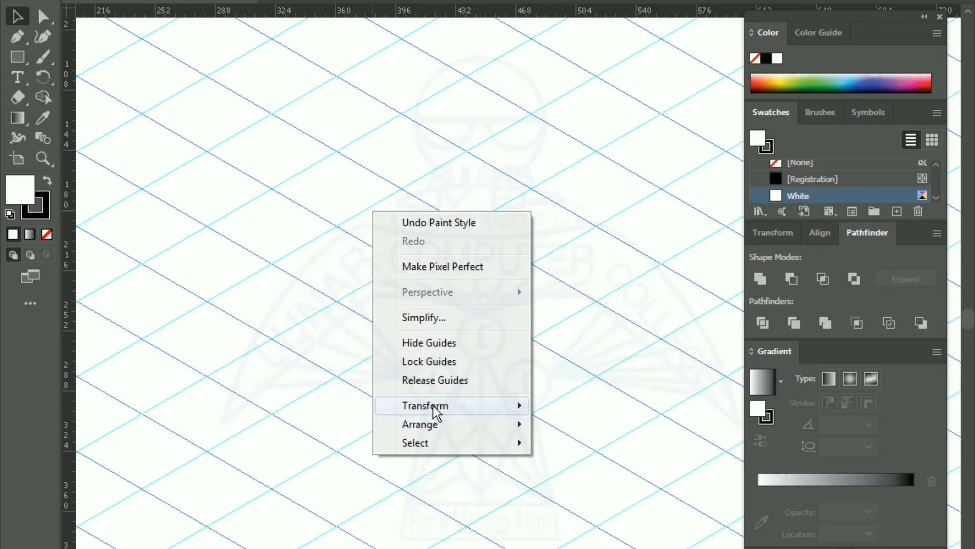
click(429, 367)
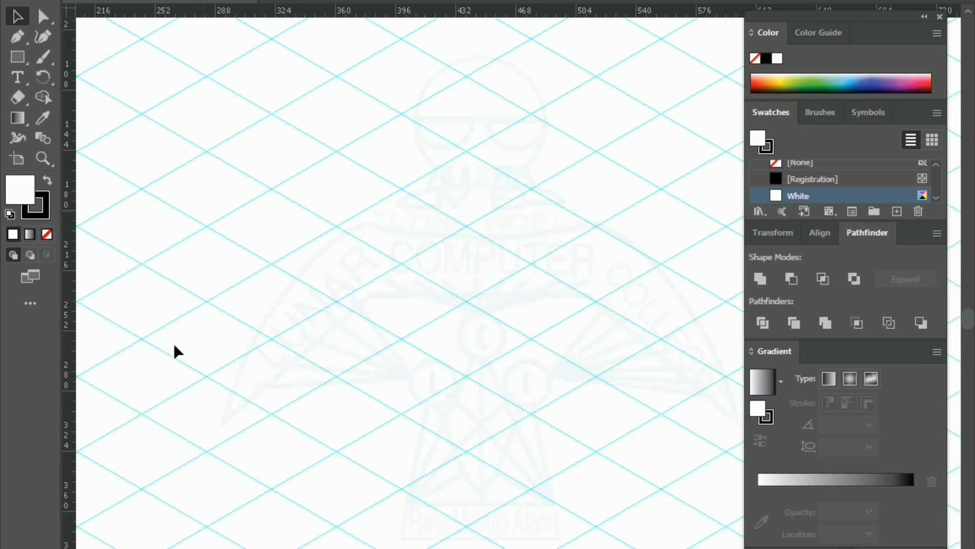
Draw the box's closed left face along the grid intersections with the Pen tool, one cell wide and five cells tall, and deselect it.
click(17, 37)
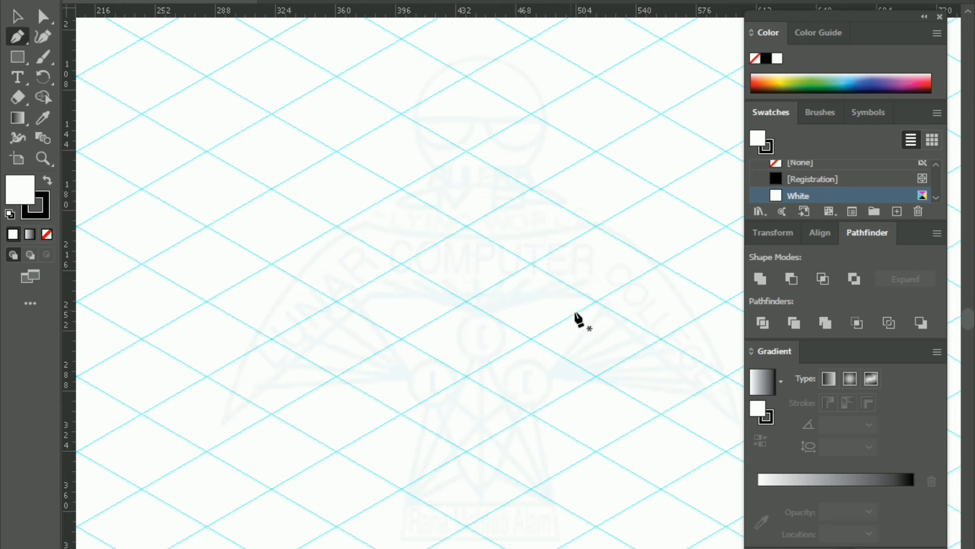
click(466, 150)
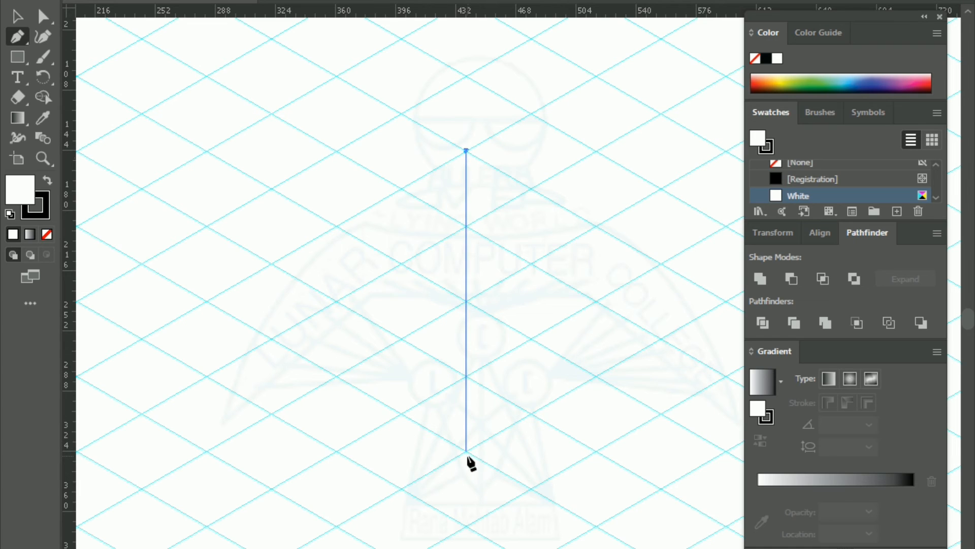
click(467, 527)
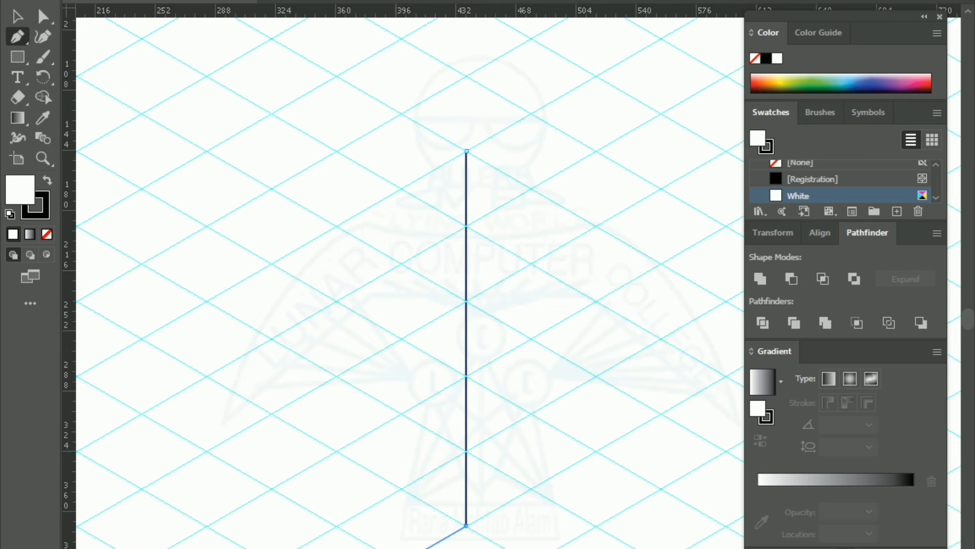
click(402, 488)
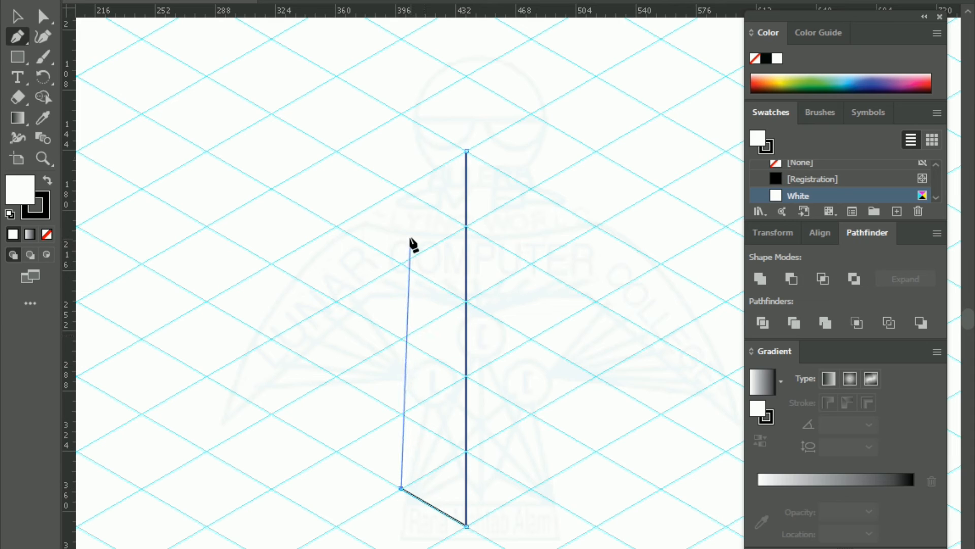
click(401, 113)
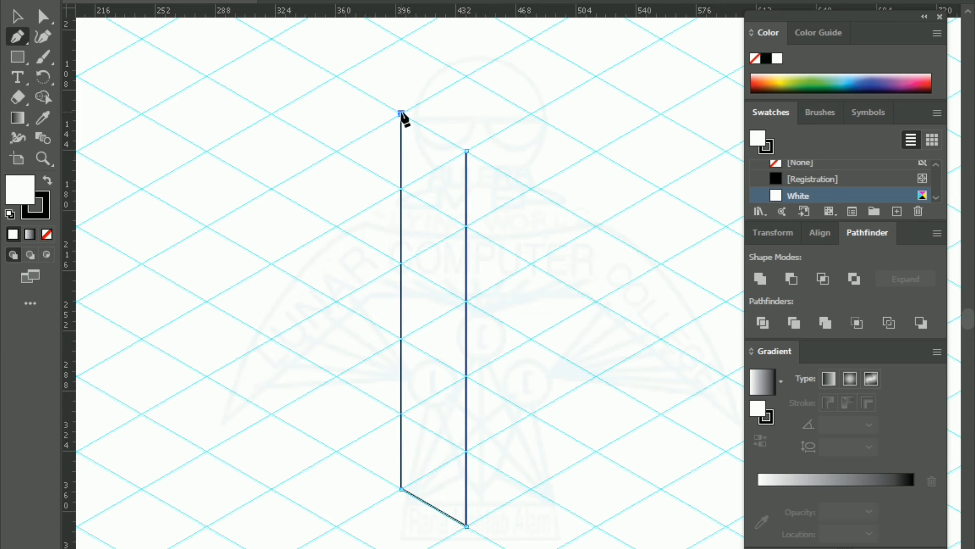
click(467, 151)
key(ctrl)
ctrl+click(564, 241)
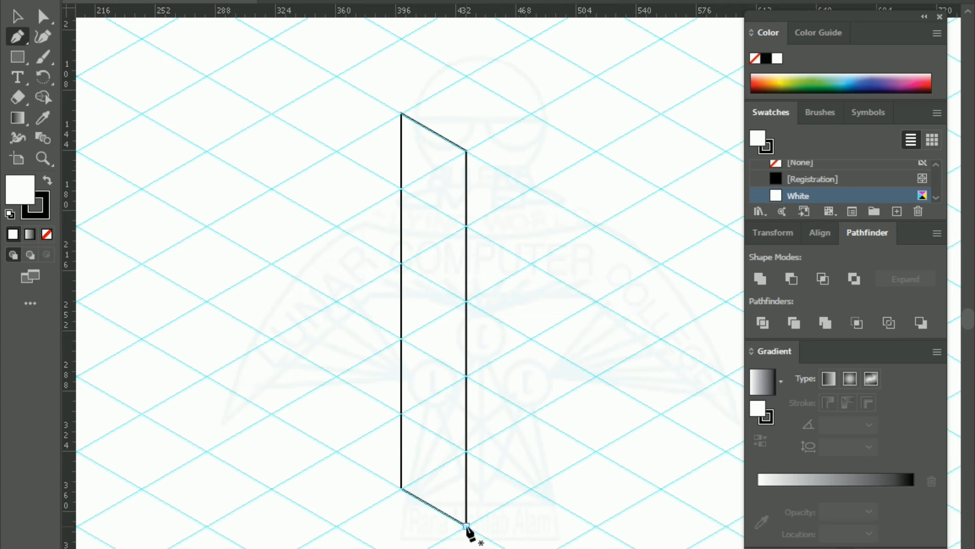
Draw the box's closed right face with the Pen tool, two grid cells wide and five tall, sharing the left face's front edge.
click(467, 525)
click(595, 450)
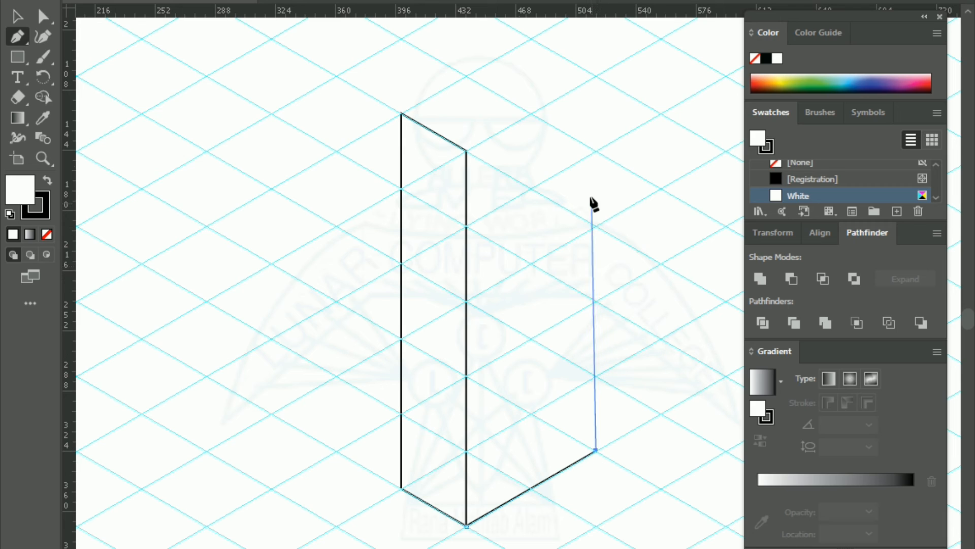
click(596, 76)
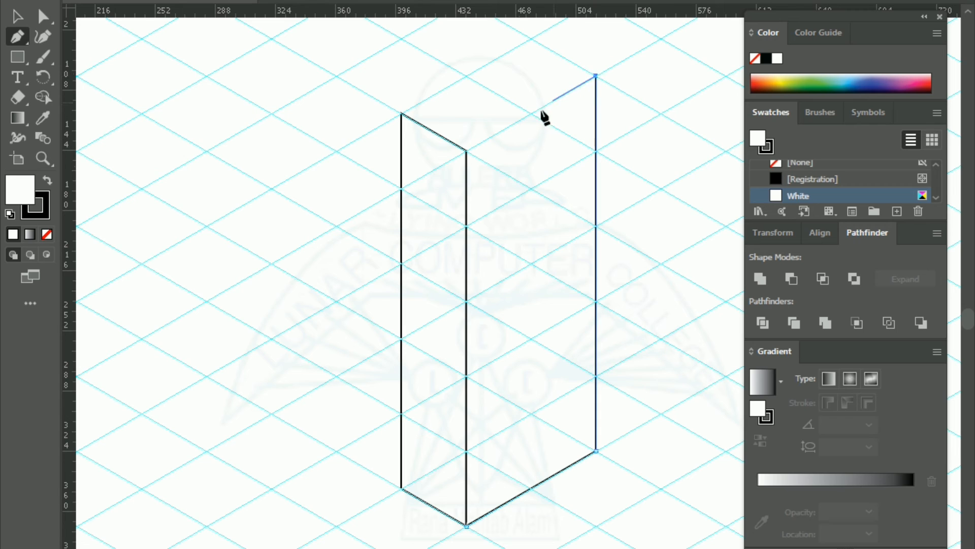
click(466, 150)
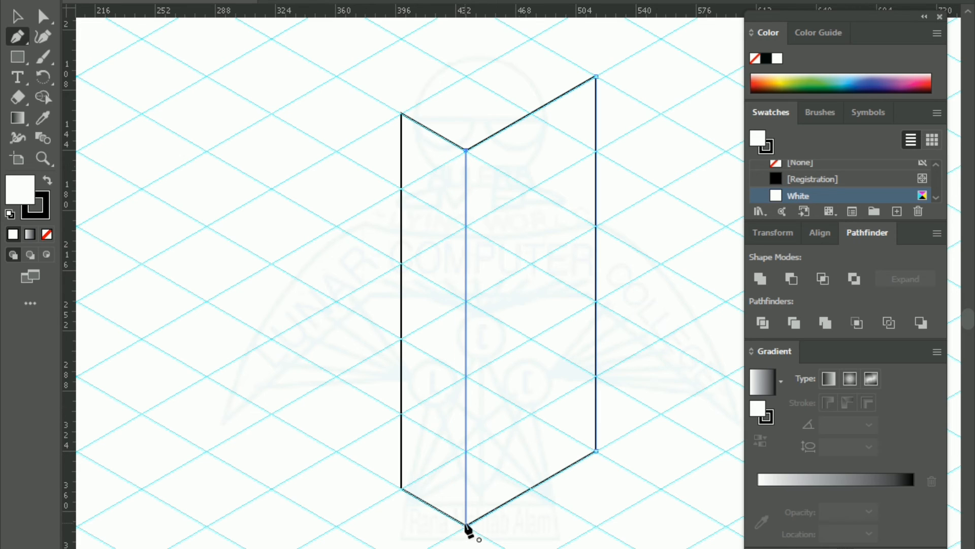
click(466, 523)
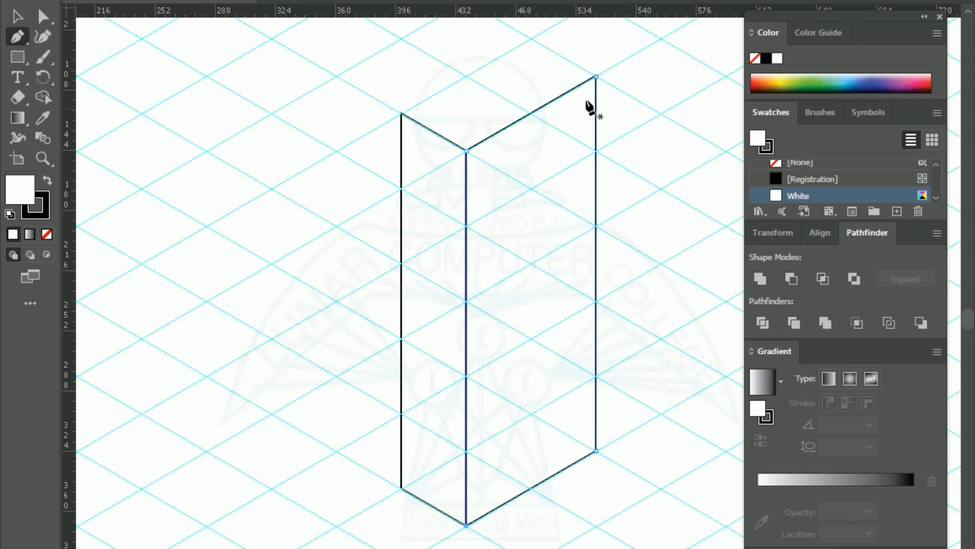
click(596, 76)
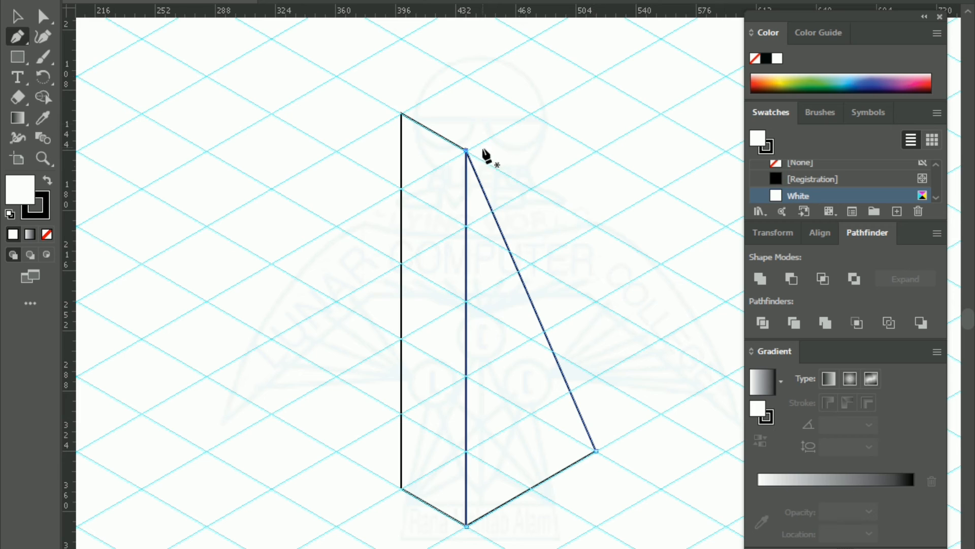
click(466, 150)
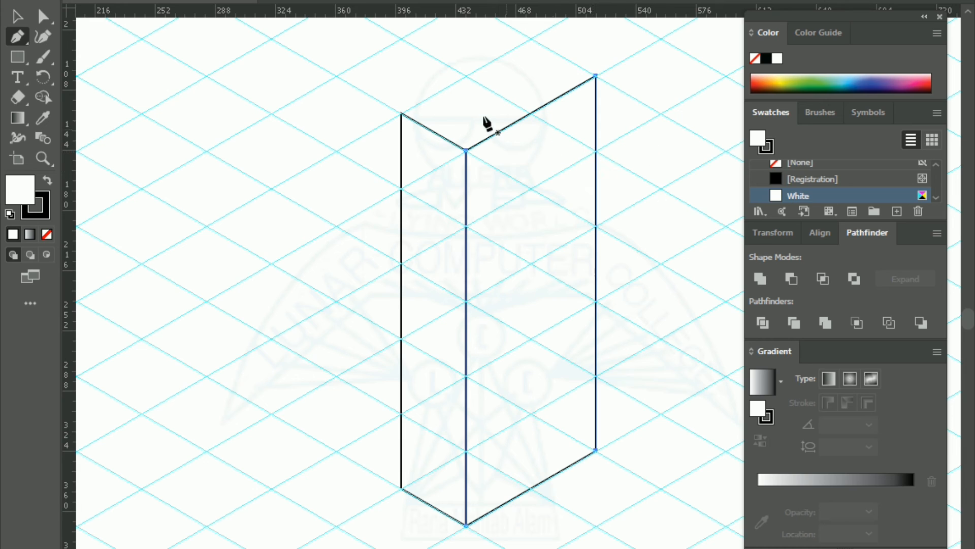
Deselect the right face and draw the box's closed top face with the Pen tool, one by two grid cells, joining both side faces.
key(ctrl)
ctrl+click(470, 93)
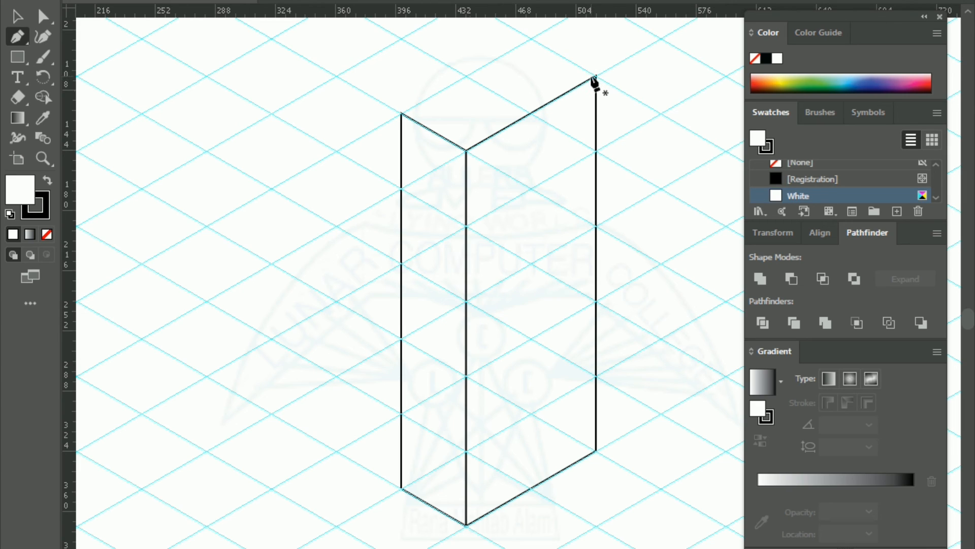
click(596, 76)
click(532, 38)
click(402, 113)
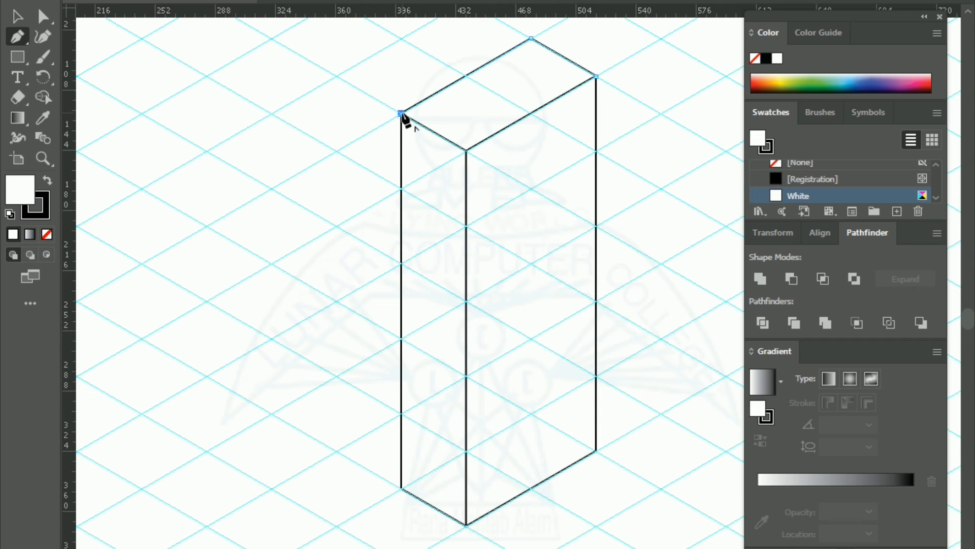
click(466, 150)
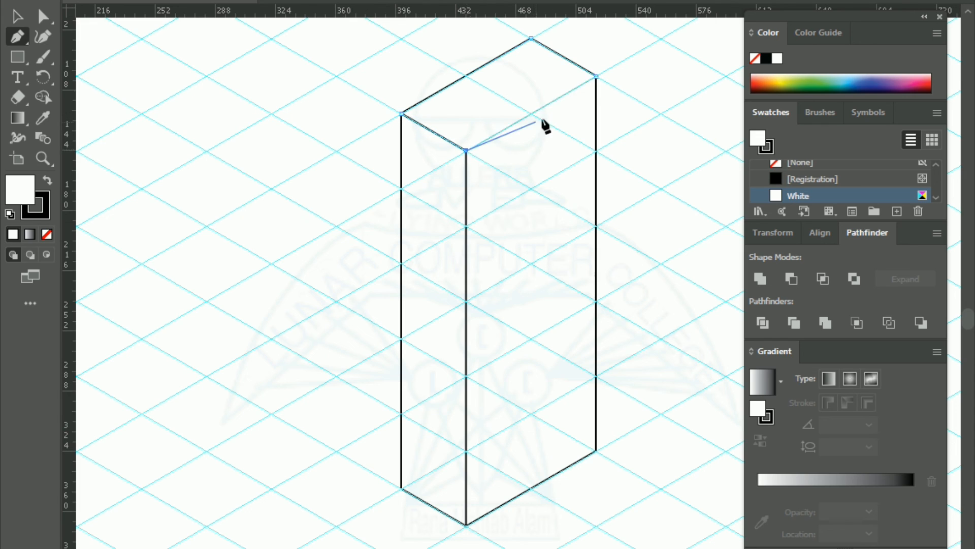
click(596, 76)
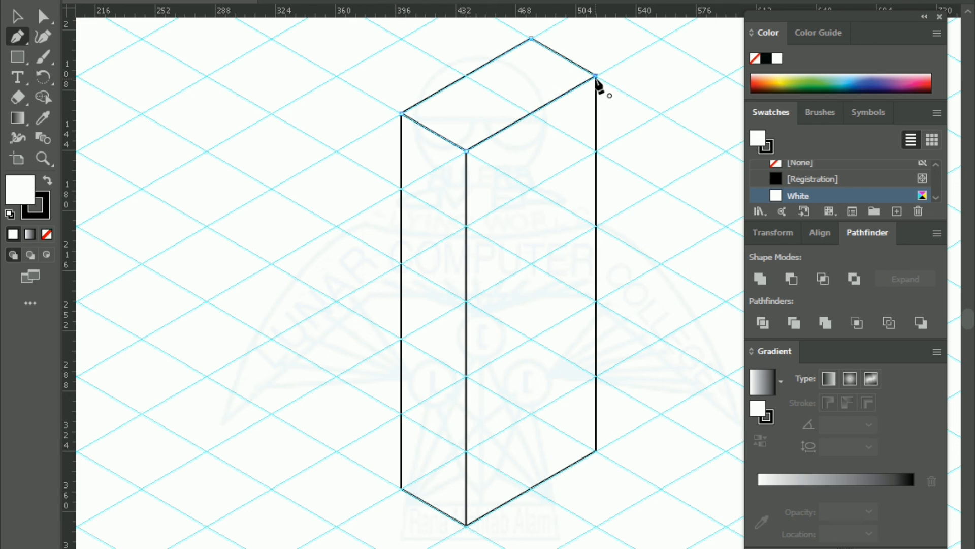
Select the box's top face and fill it with orange from the color spectrum.
click(17, 16)
click(138, 178)
click(484, 120)
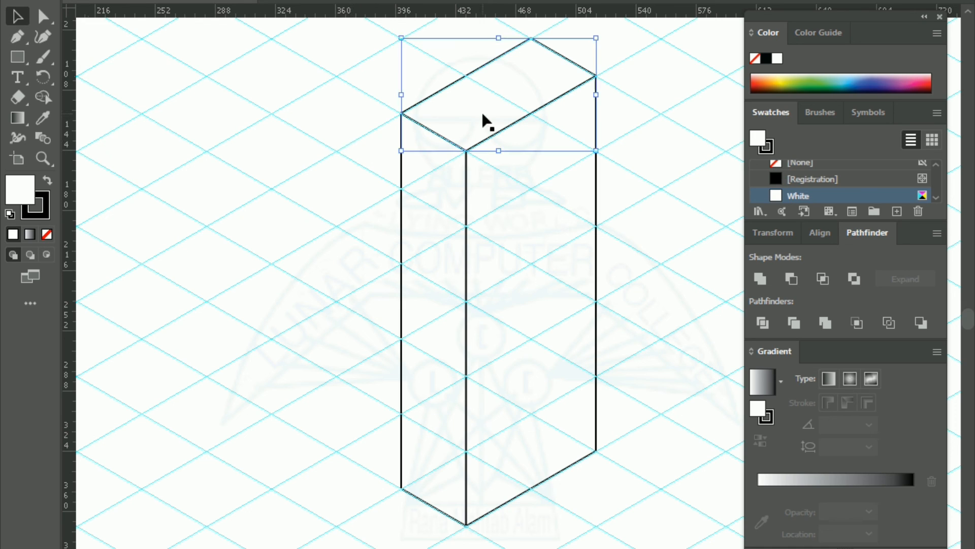
click(769, 79)
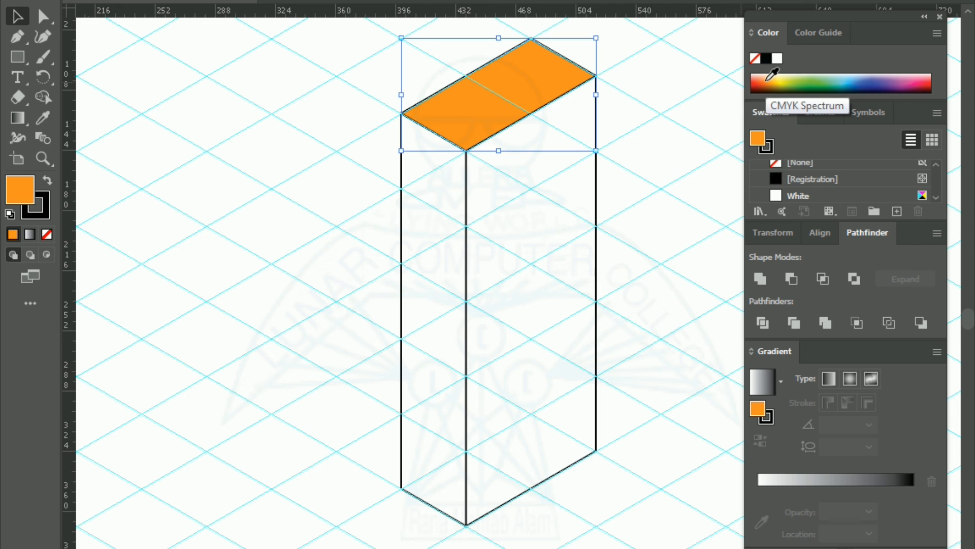
Fill the box's right face with purple and its left face with green, and deselect.
click(507, 273)
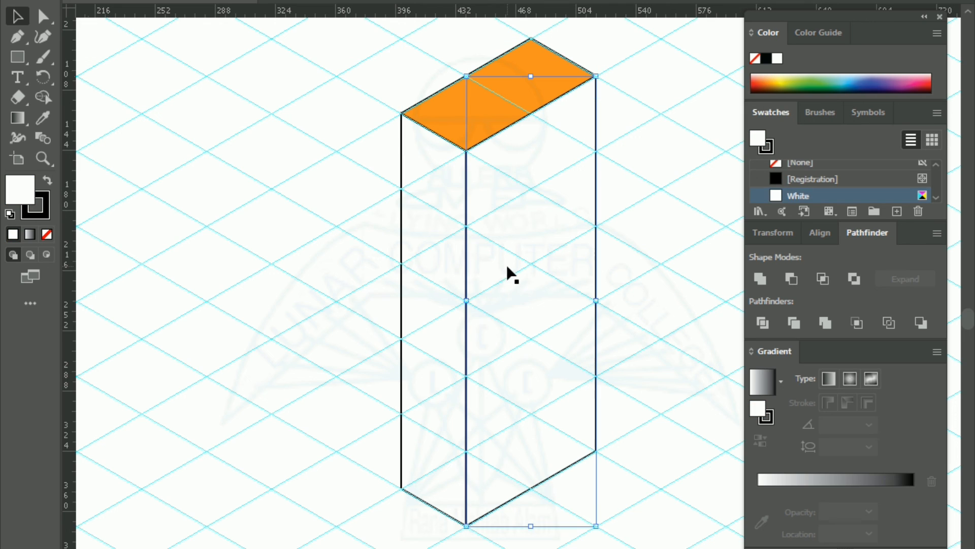
click(905, 80)
click(435, 311)
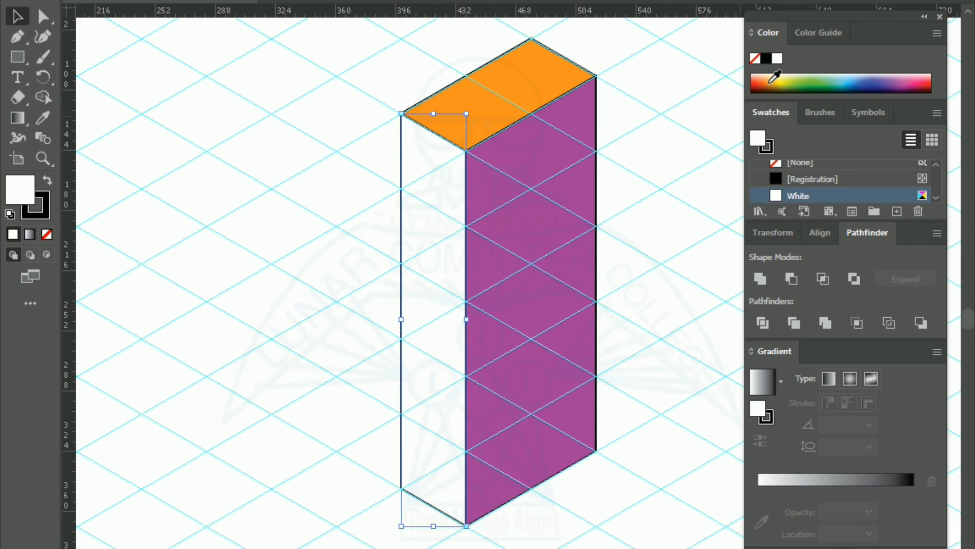
click(806, 81)
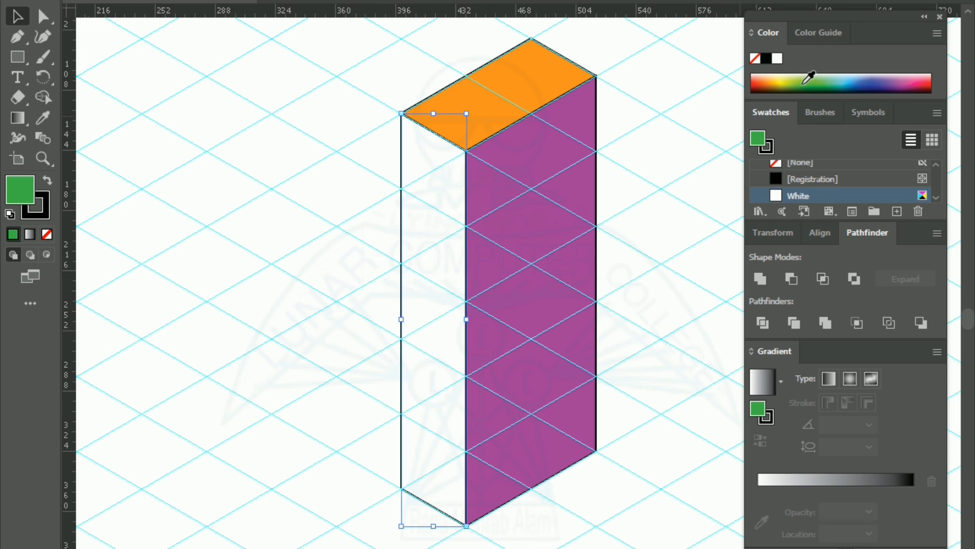
click(216, 268)
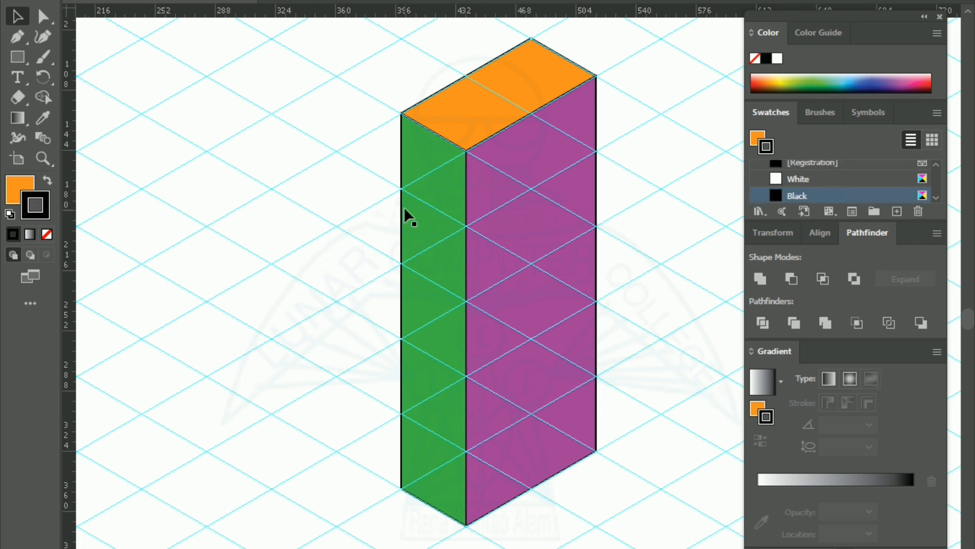
Hide the isometric guides around the colored box.
click(406, 208)
right_click(253, 306)
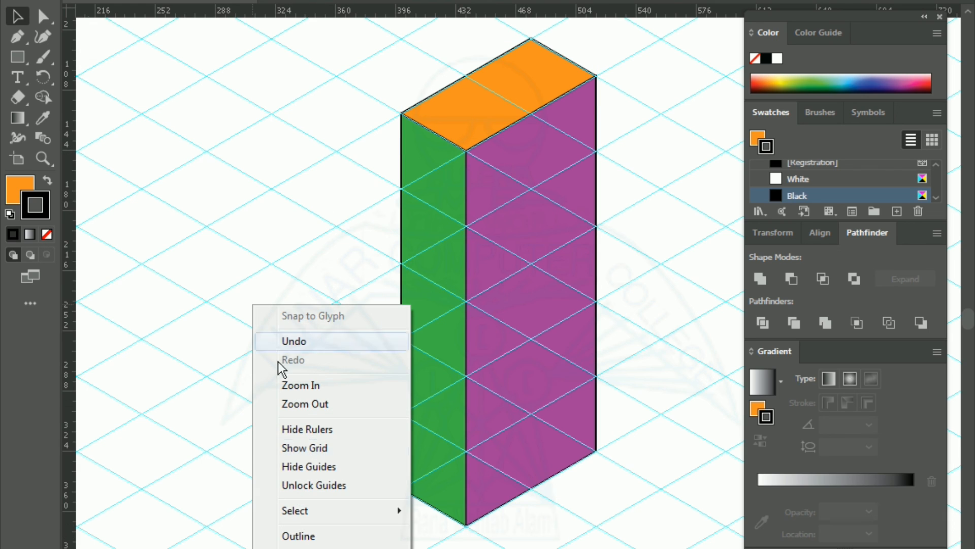
click(298, 467)
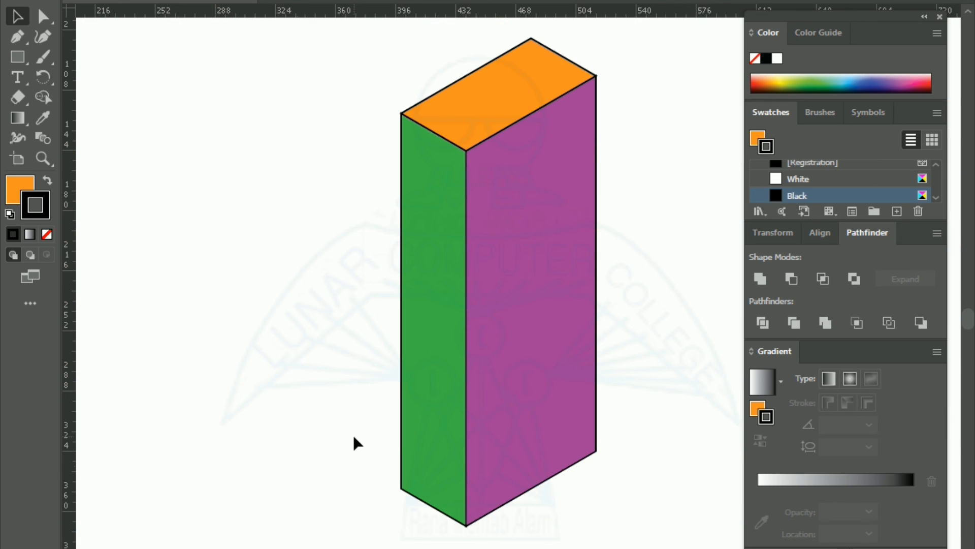
scroll(354, 440, down, 2)
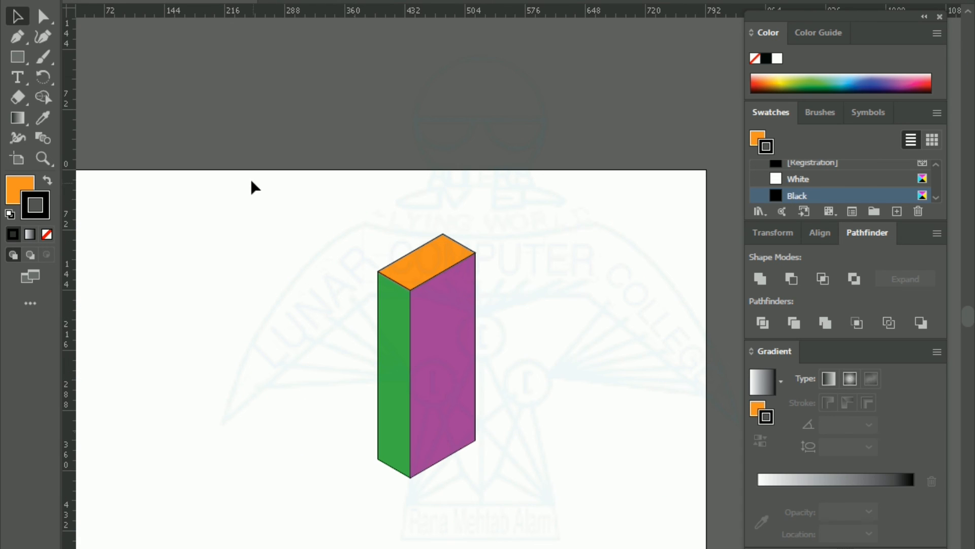